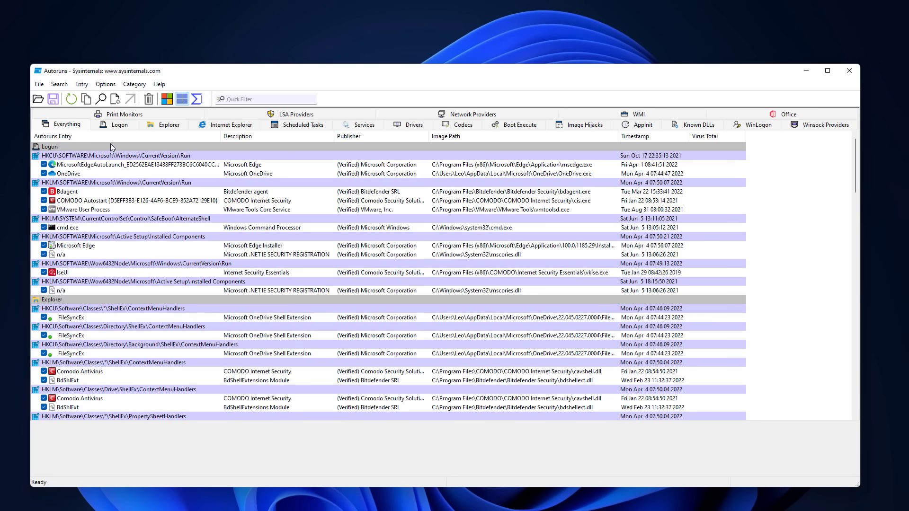
pyautogui.click(114, 131)
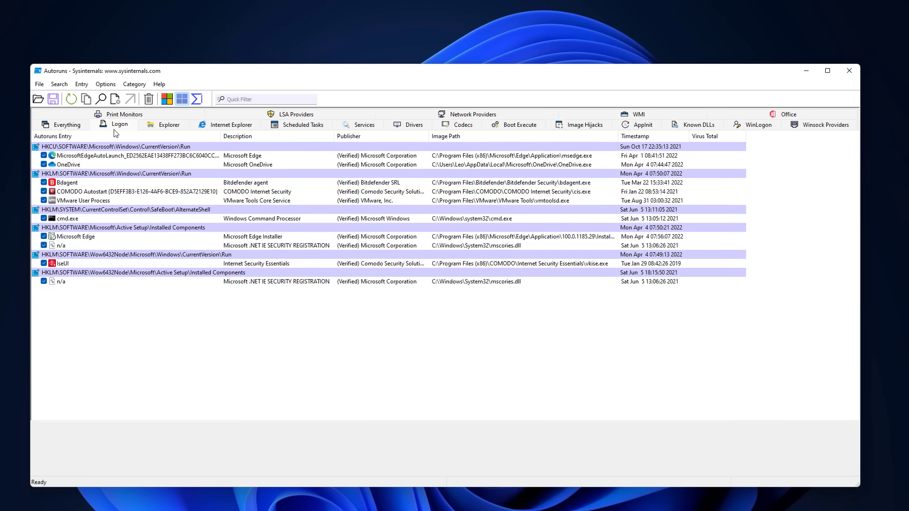
pyautogui.click(163, 127)
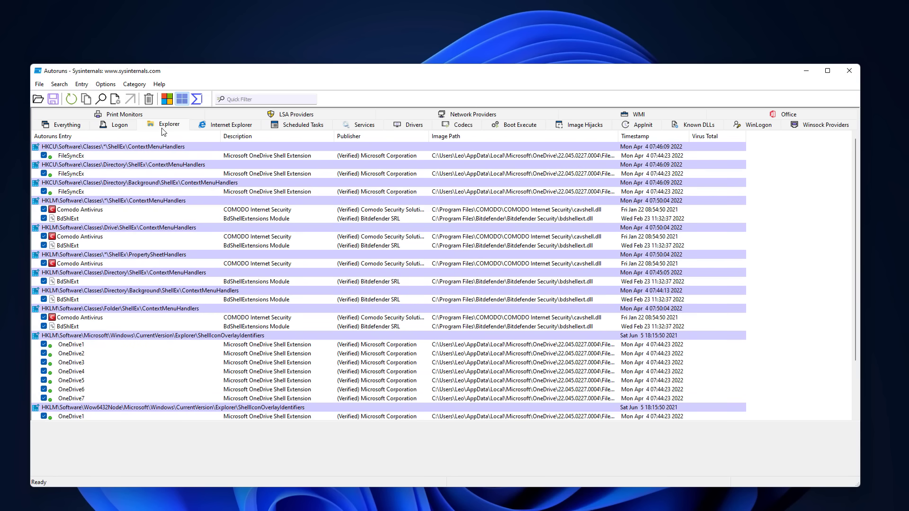
pyautogui.click(195, 126)
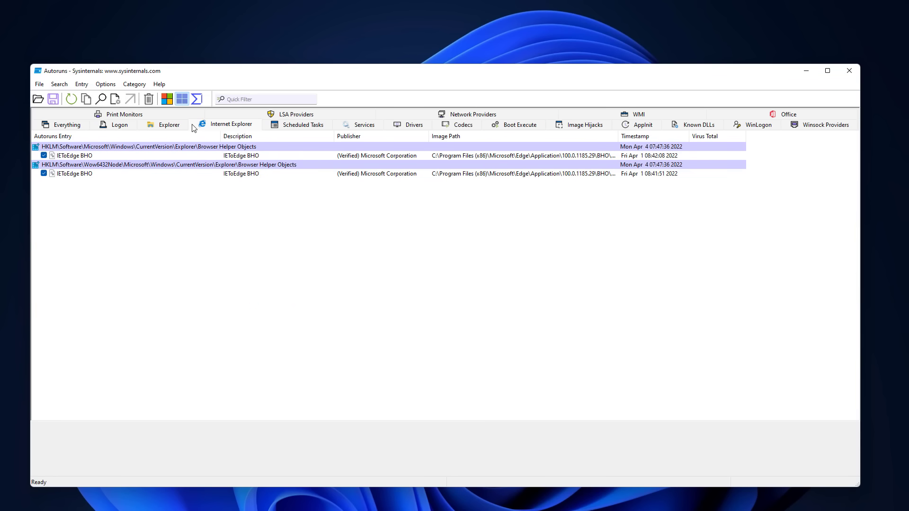
pyautogui.click(304, 131)
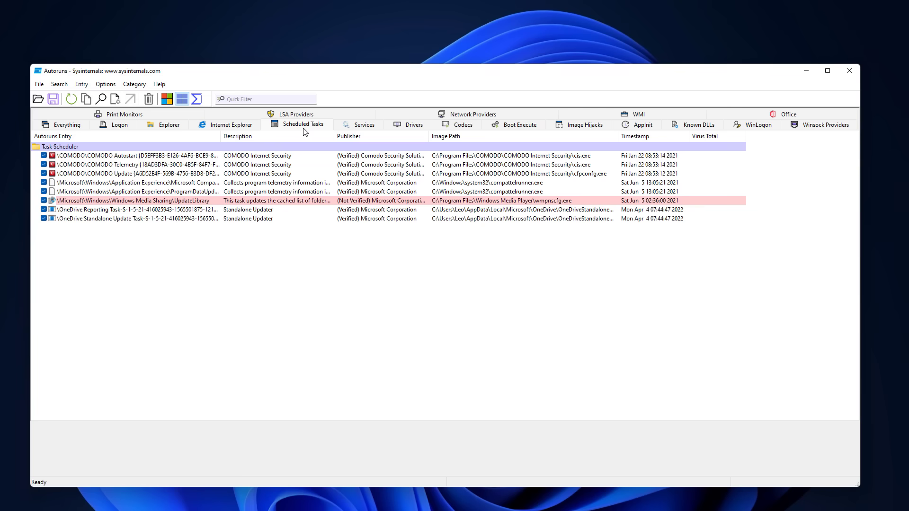
pyautogui.click(83, 131)
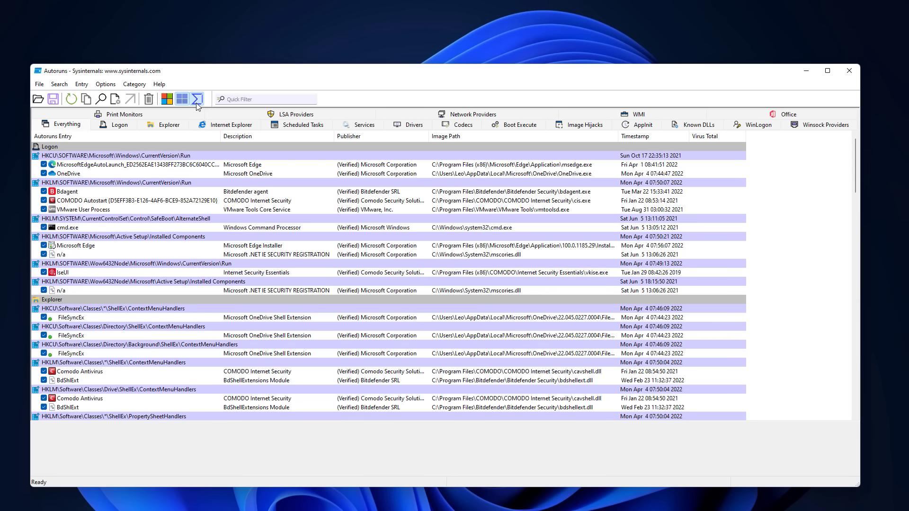
# Relaunch Autoruns as administrator and untick the cmd.exe and Microsoft Edge startup entries
pyautogui.click(320, 156)
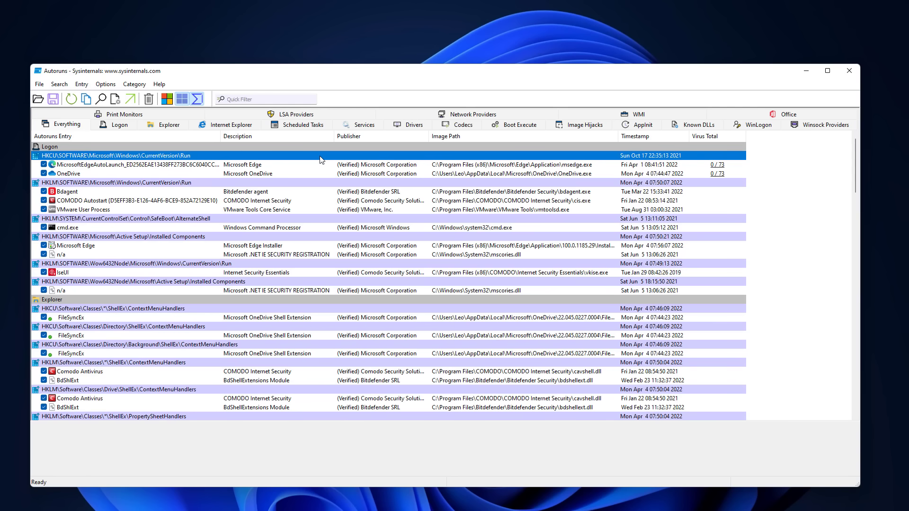
pyautogui.click(44, 227)
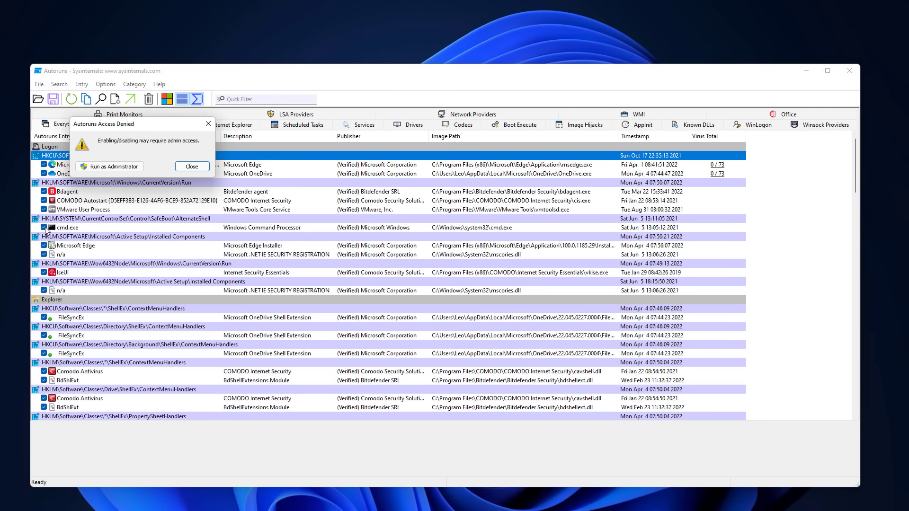
pyautogui.click(91, 167)
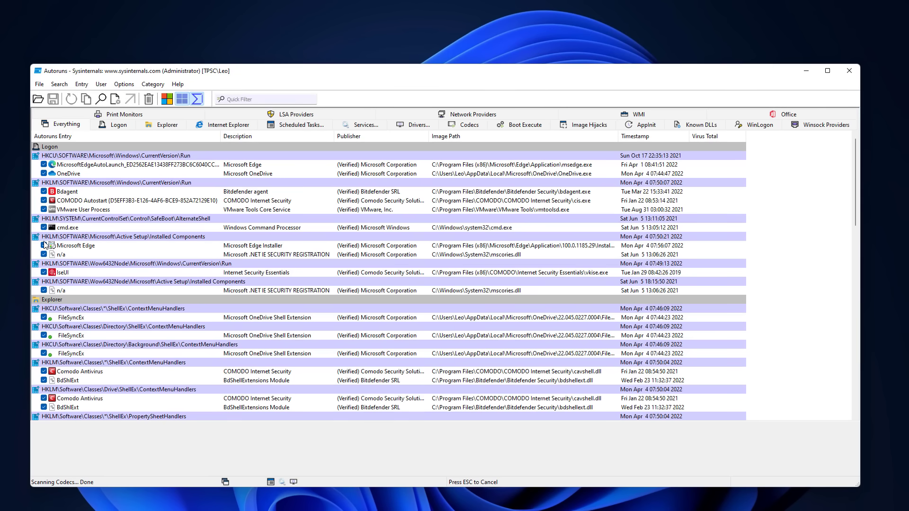
pyautogui.click(44, 246)
pyautogui.click(44, 228)
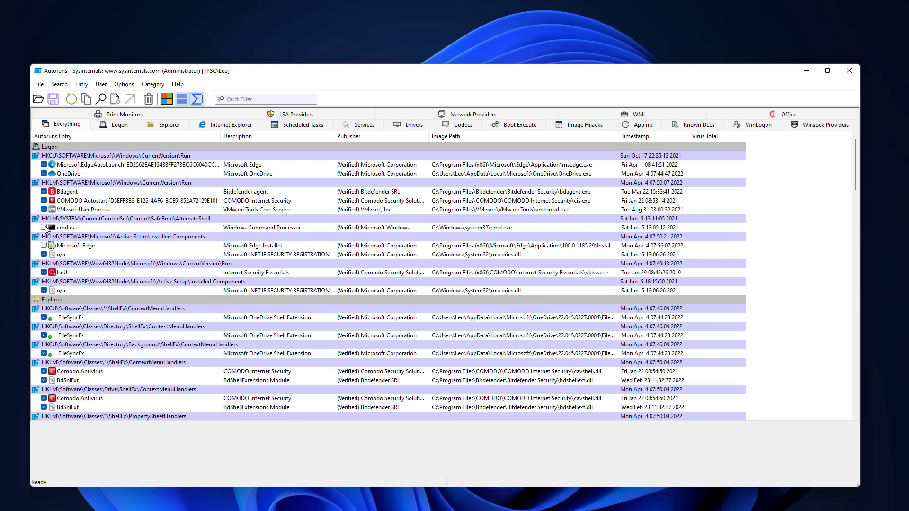
pyautogui.rightClick(64, 226)
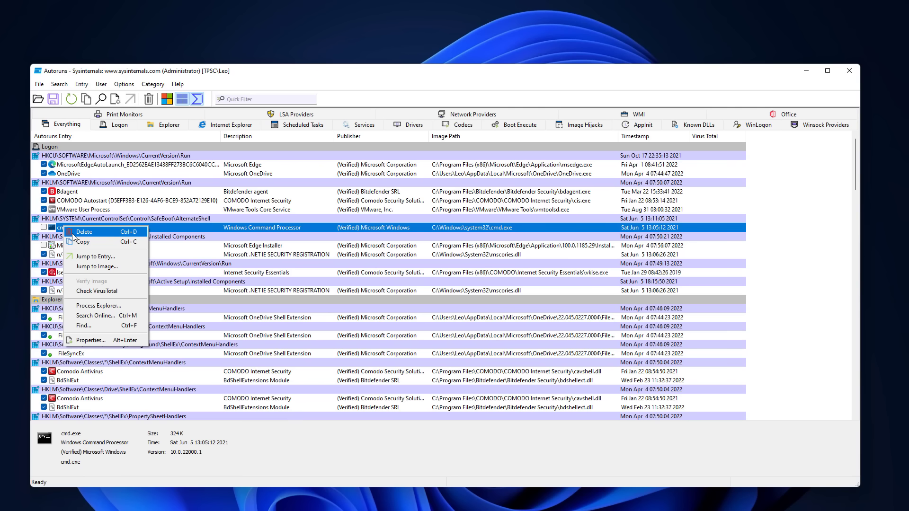
pyautogui.click(57, 236)
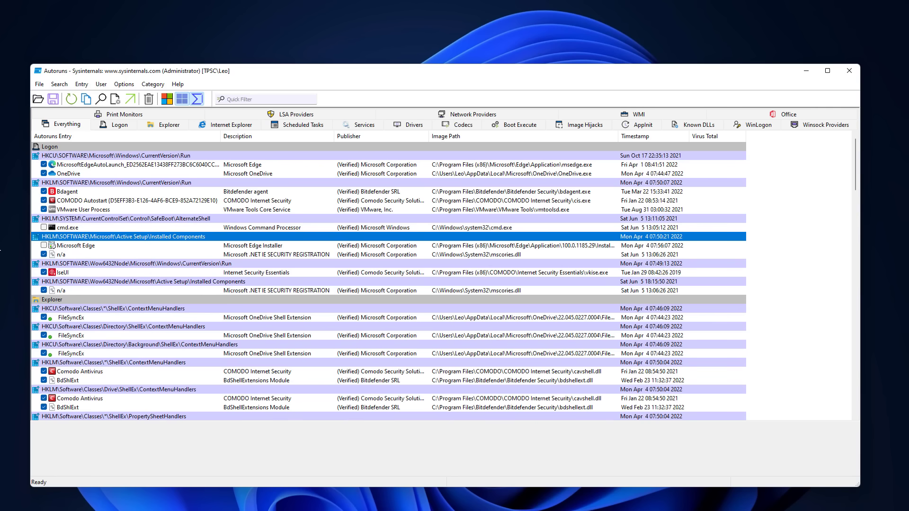
pyautogui.rightClick(2, 209)
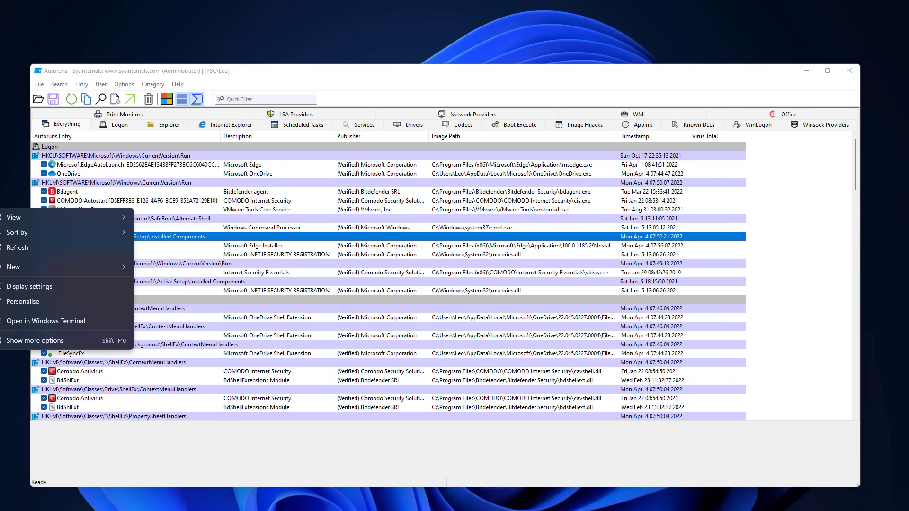
pyautogui.click(10, 339)
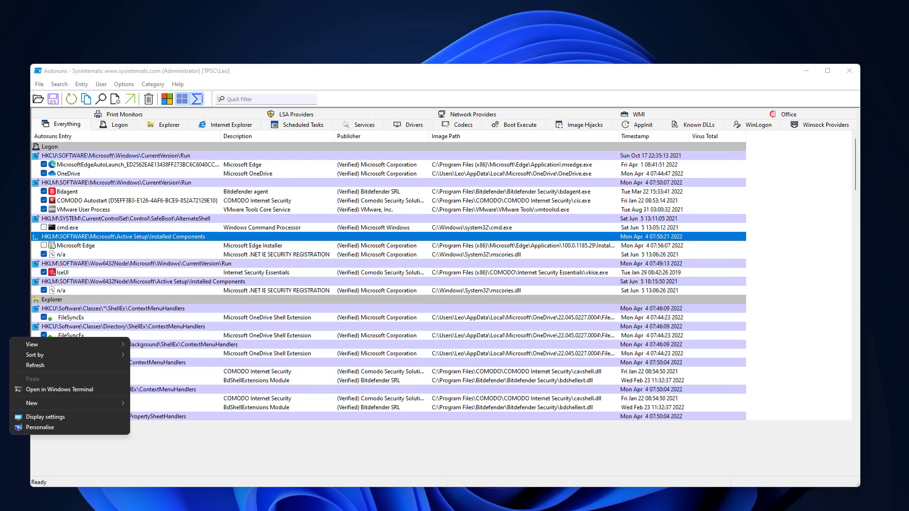
pyautogui.press('Escape')
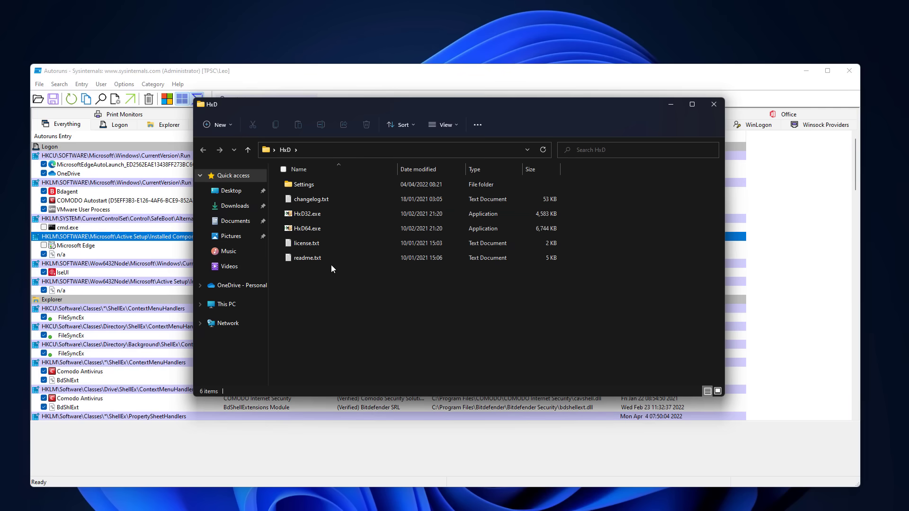
pyautogui.click(315, 255)
pyautogui.rightClick(314, 254)
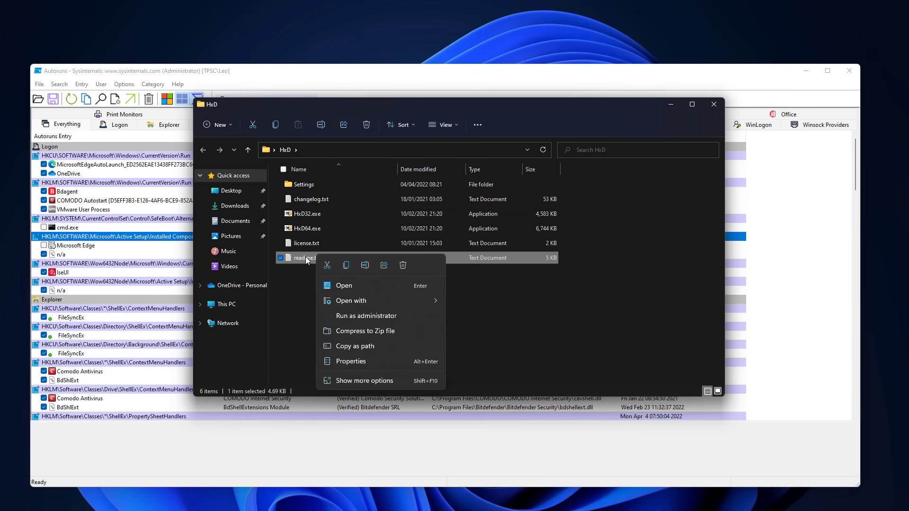
pyautogui.moveTo(398, 302)
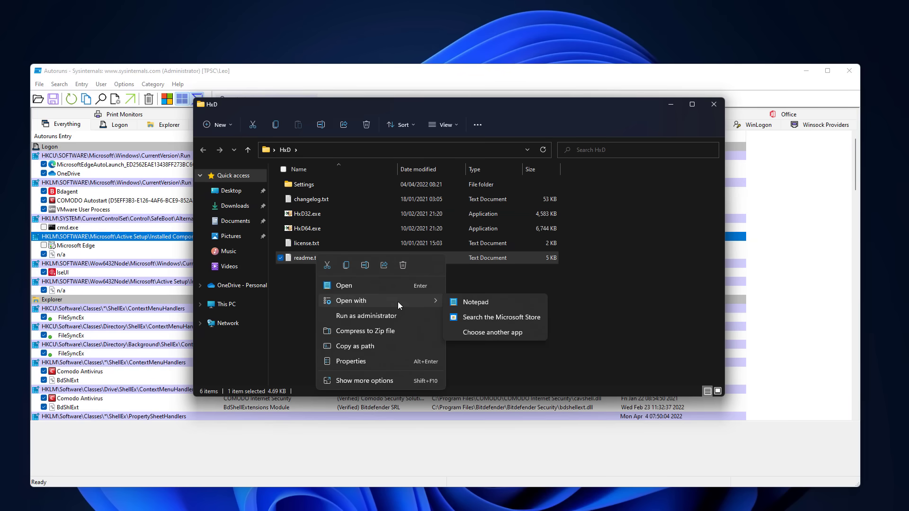
pyautogui.click(117, 227)
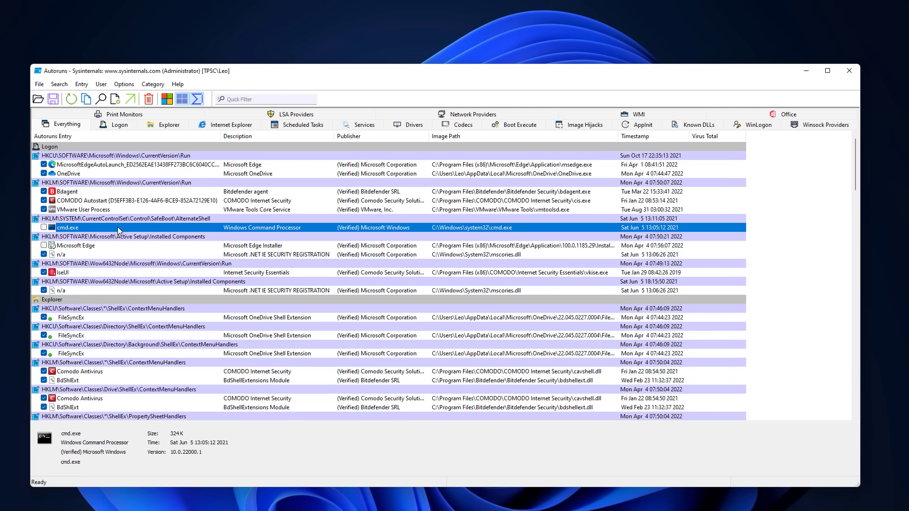
# Browse the Explorer and then the Scheduled Tasks autostart entries in Autoruns
pyautogui.click(179, 127)
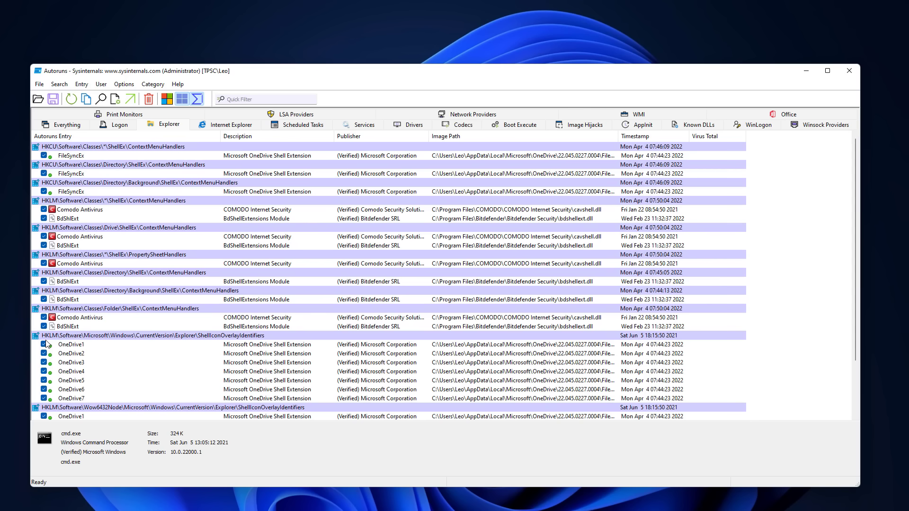
pyautogui.click(119, 126)
pyautogui.click(287, 126)
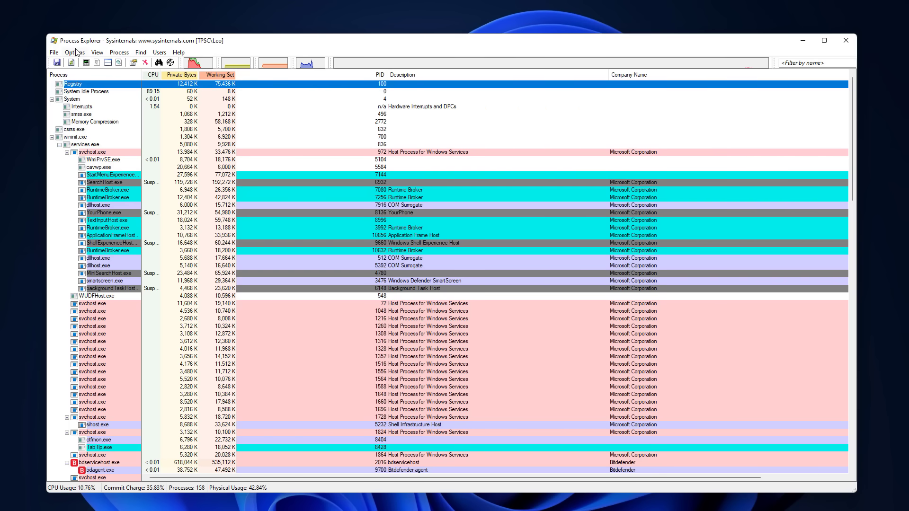
# Turn on the VirusTotal check for running processes and scroll down through the detection scores
pyautogui.click(97, 53)
pyautogui.moveTo(77, 54)
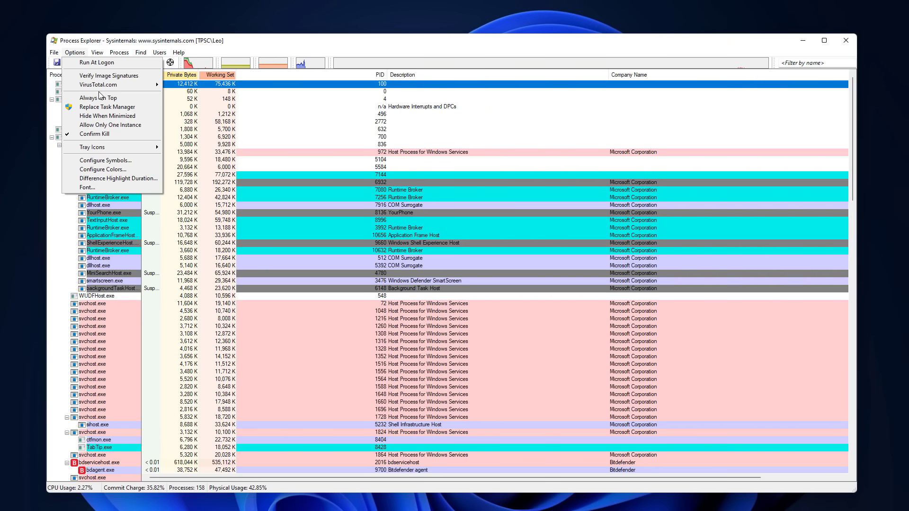
pyautogui.moveTo(100, 90)
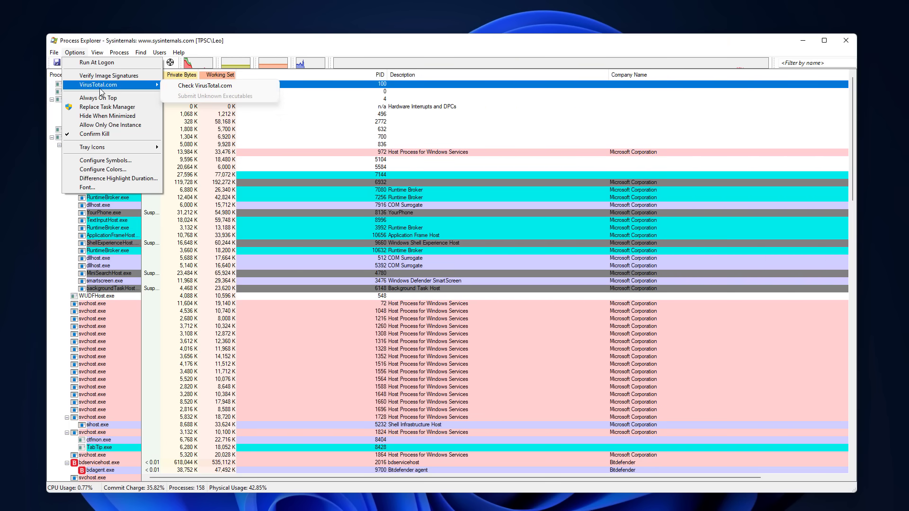
pyautogui.click(179, 88)
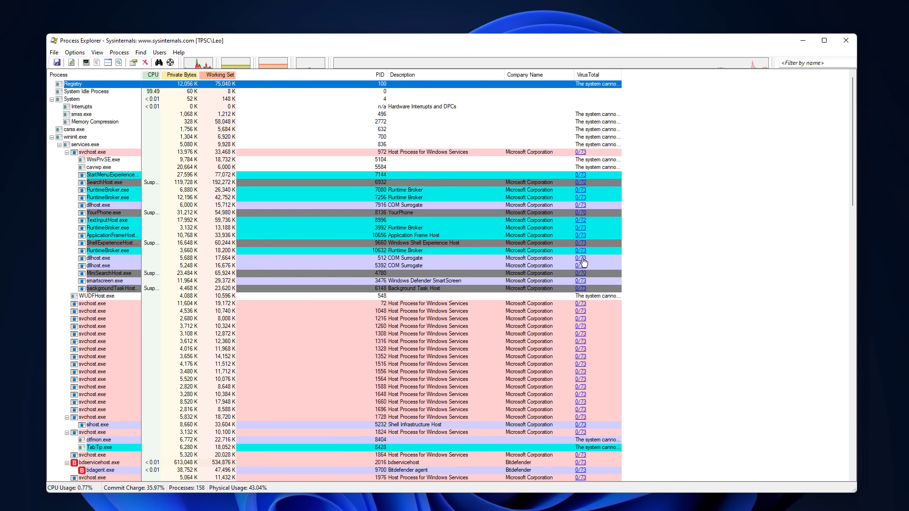
pyautogui.scroll(-4, 579, 352)
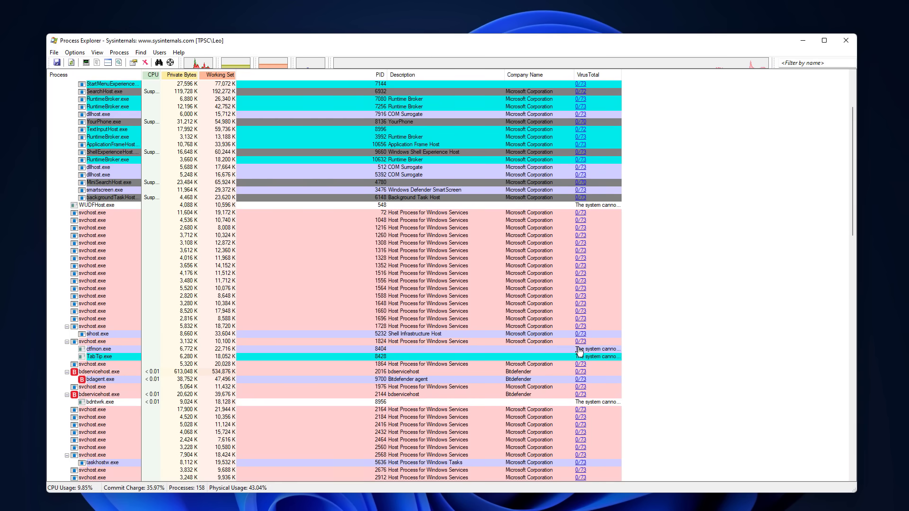
pyautogui.scroll(-20, 579, 352)
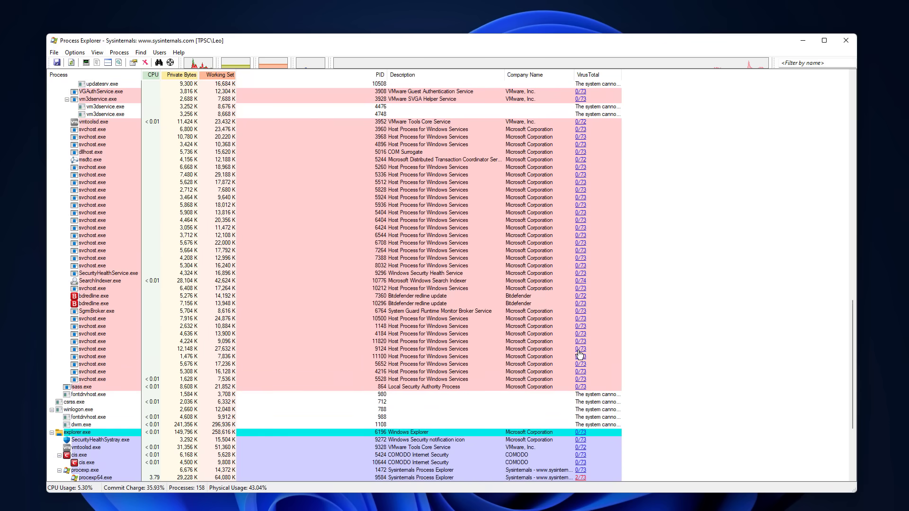
pyautogui.scroll(-6, 579, 354)
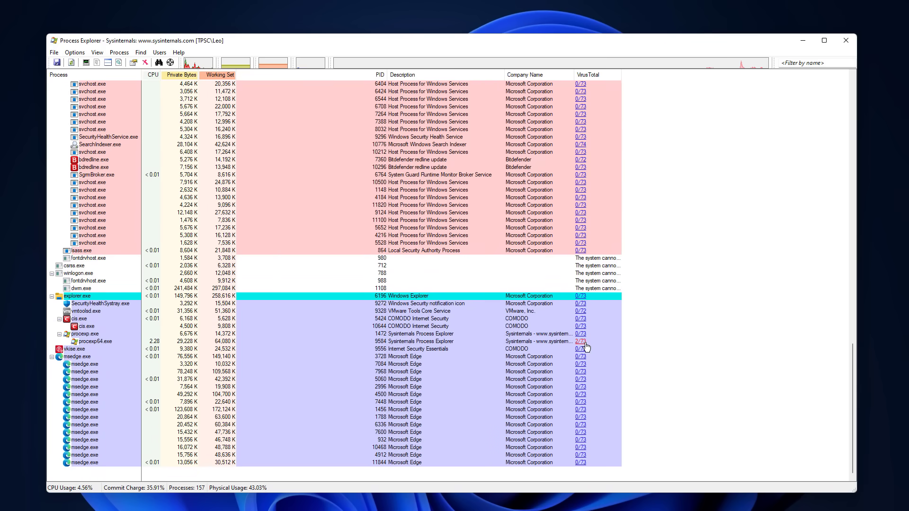
# Select procexp64.exe (2/73), then bring up vm3dservice.exe's Create Minidump / Create Full Dump options
pyautogui.click(105, 340)
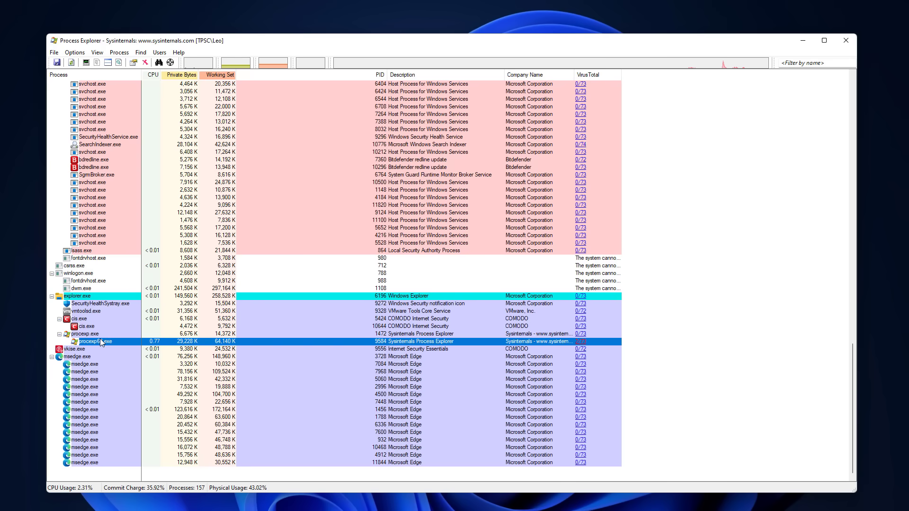
pyautogui.scroll(11, 101, 342)
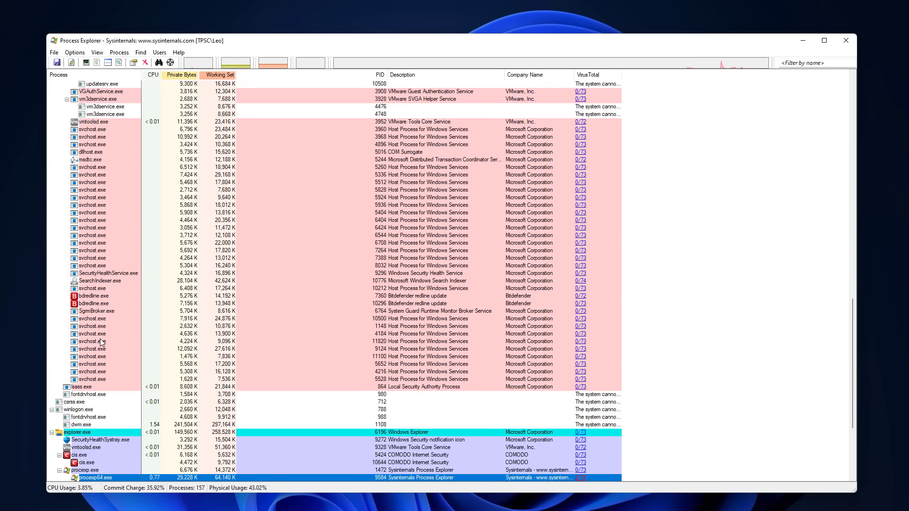
pyautogui.scroll(5, 100, 341)
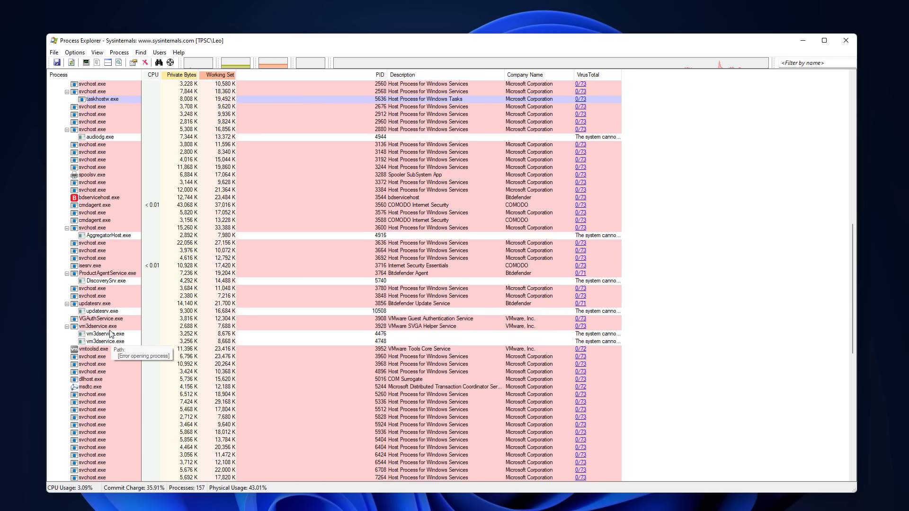
pyautogui.rightClick(109, 333)
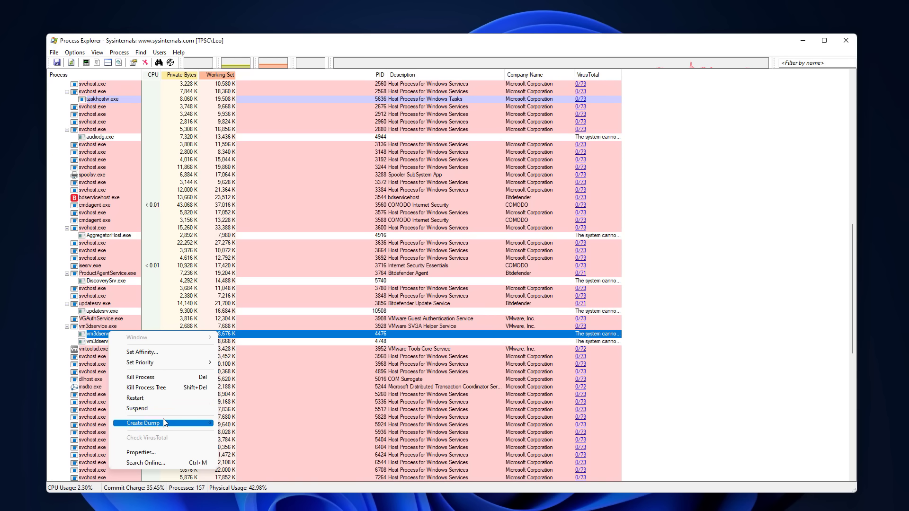
pyautogui.moveTo(165, 422)
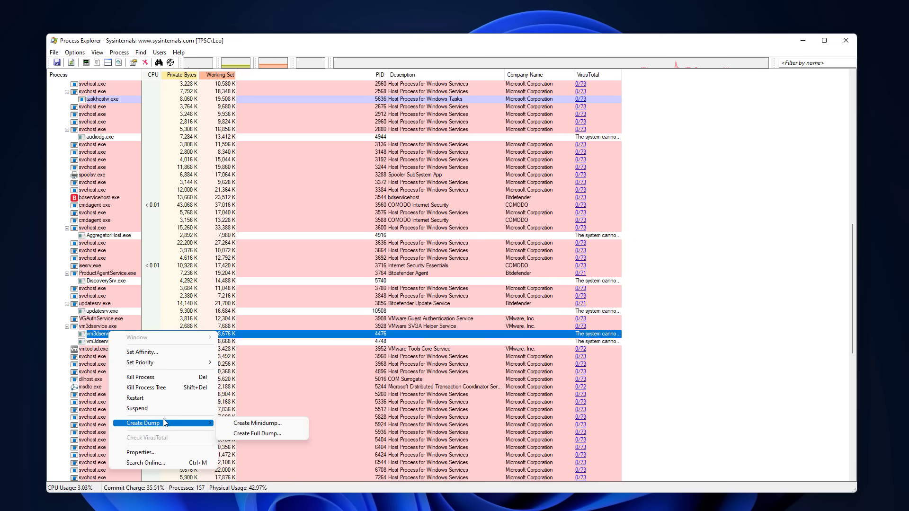
# Close the vm3dservice.exe context menu without creating a dump
pyautogui.click(253, 402)
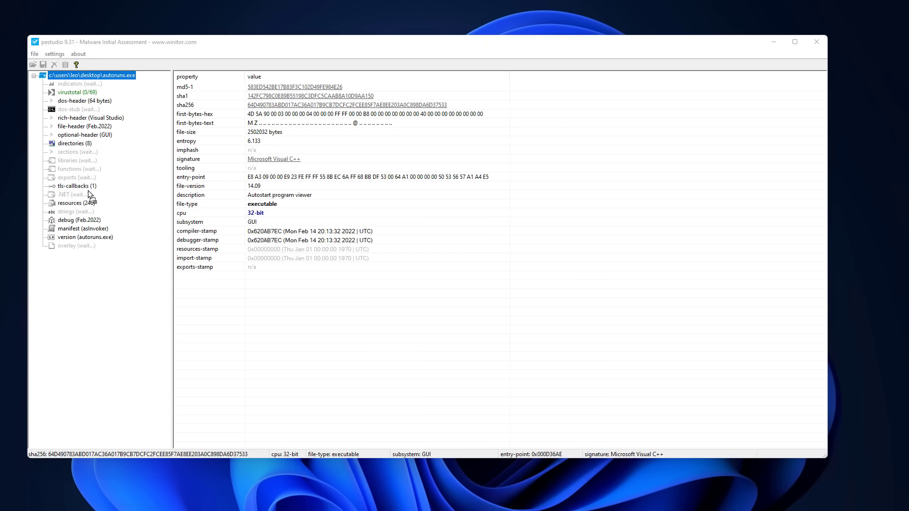
# Show the per-engine VirusTotal results for autoruns.exe in pestudio
pyautogui.click(87, 93)
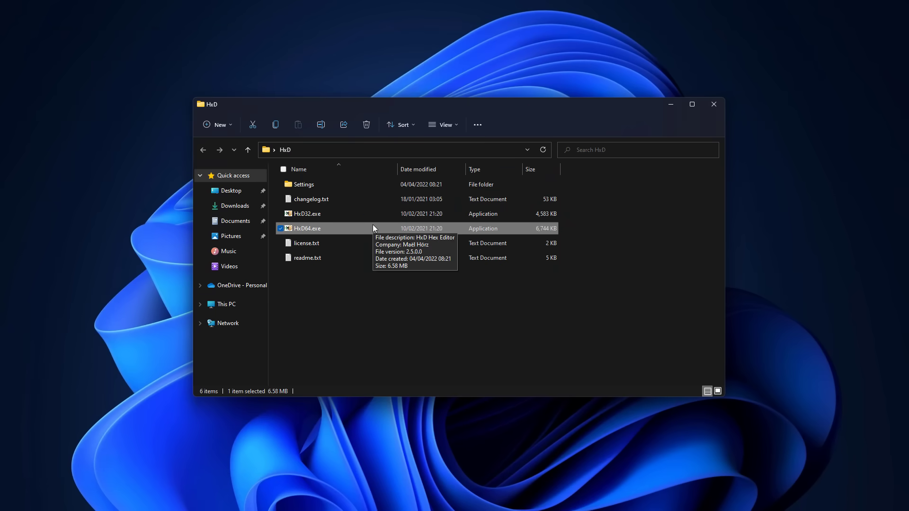
# Launch HxD64.exe and drag Autoruns.exe into it to view its hex bytes
pyautogui.doubleClick(373, 228)
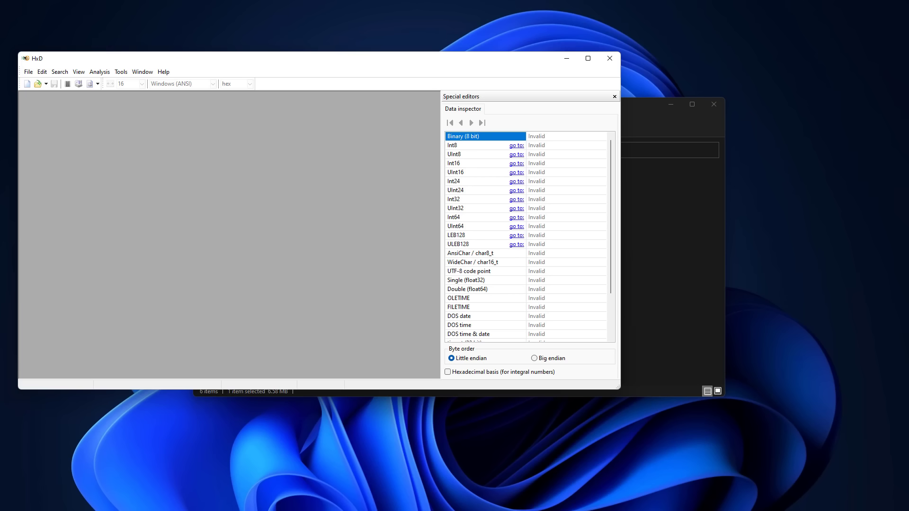
pyautogui.moveTo(49, 219); pyautogui.dragTo(148, 222)
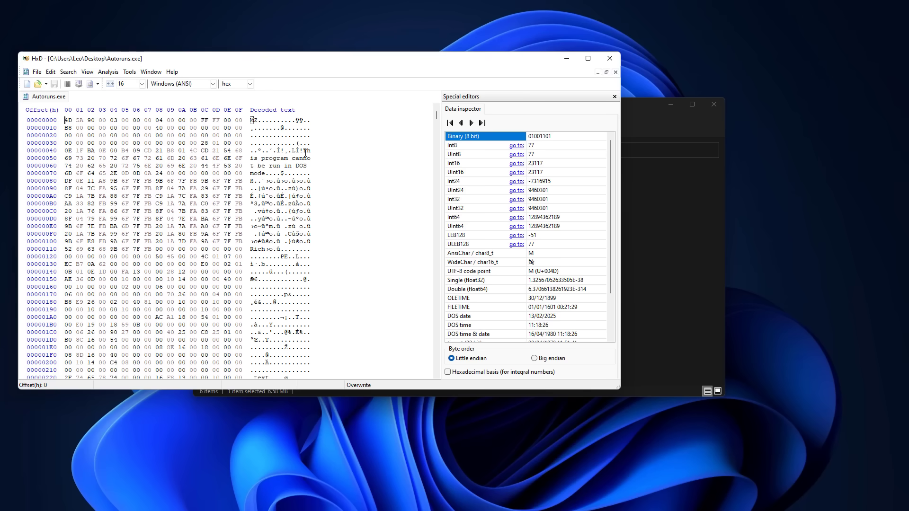
pyautogui.moveTo(437, 113); pyautogui.dragTo(438, 194)
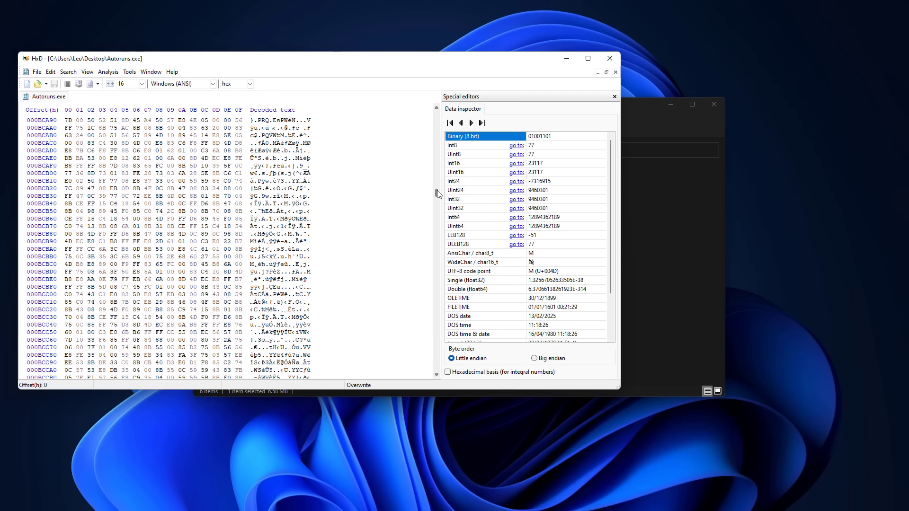
pyautogui.moveTo(437, 193); pyautogui.dragTo(458, 292)
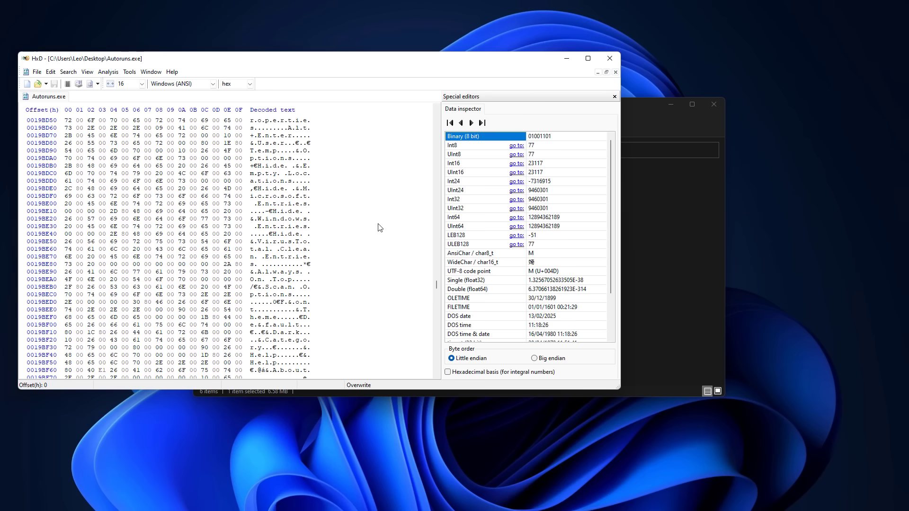
pyautogui.moveTo(437, 285); pyautogui.dragTo(449, 203)
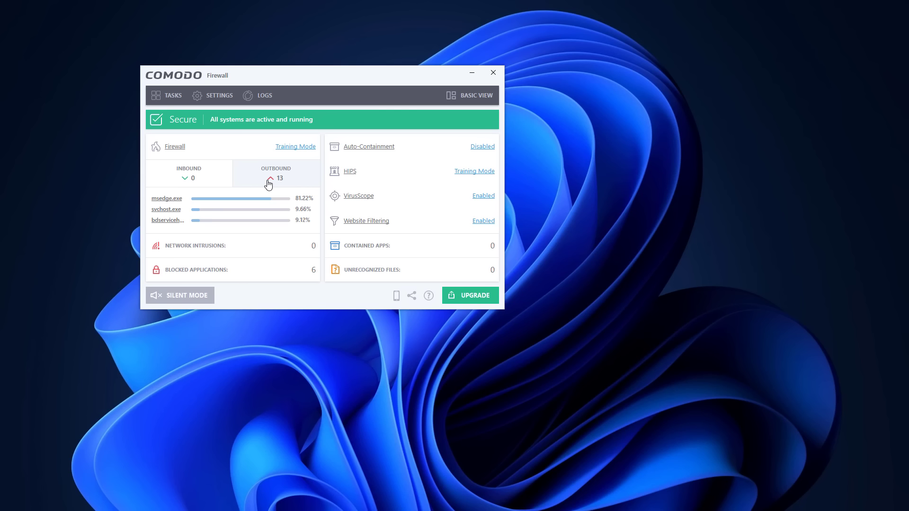
# Set the HIPS mode to Safe Mode, after toggling back through Training Mode, and apply with OK
pyautogui.click(350, 173)
pyautogui.click(392, 161)
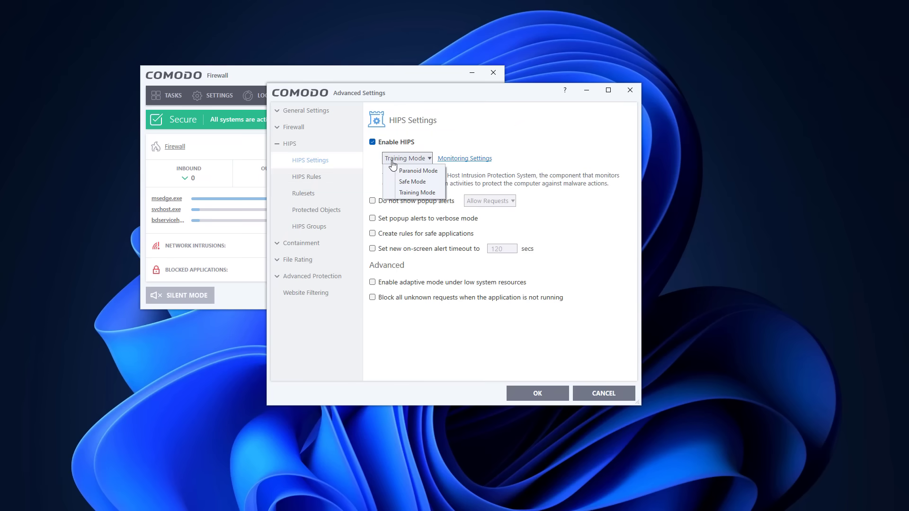
pyautogui.click(402, 181)
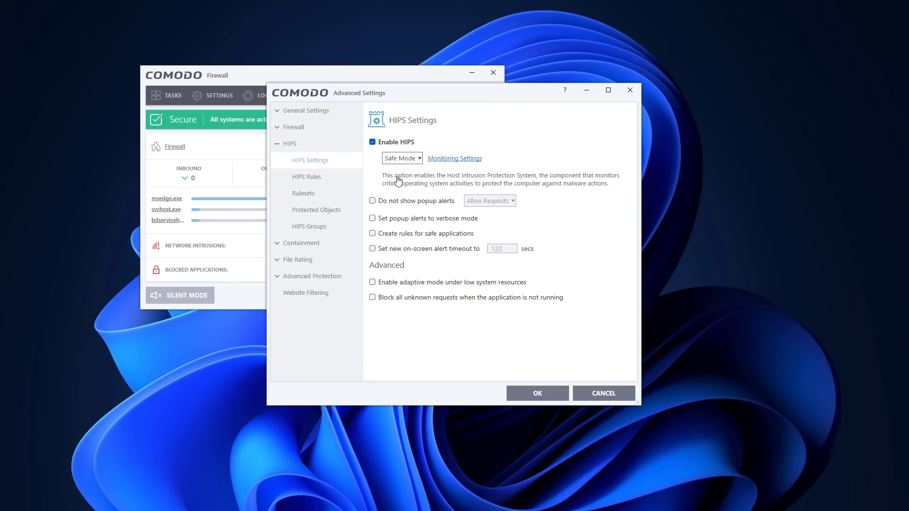
pyautogui.click(401, 159)
pyautogui.click(403, 193)
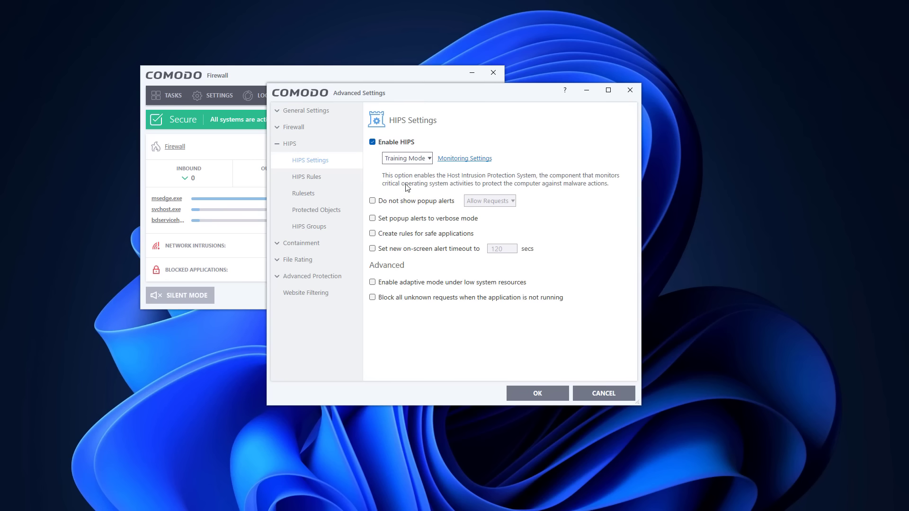
pyautogui.click(406, 159)
pyautogui.click(412, 182)
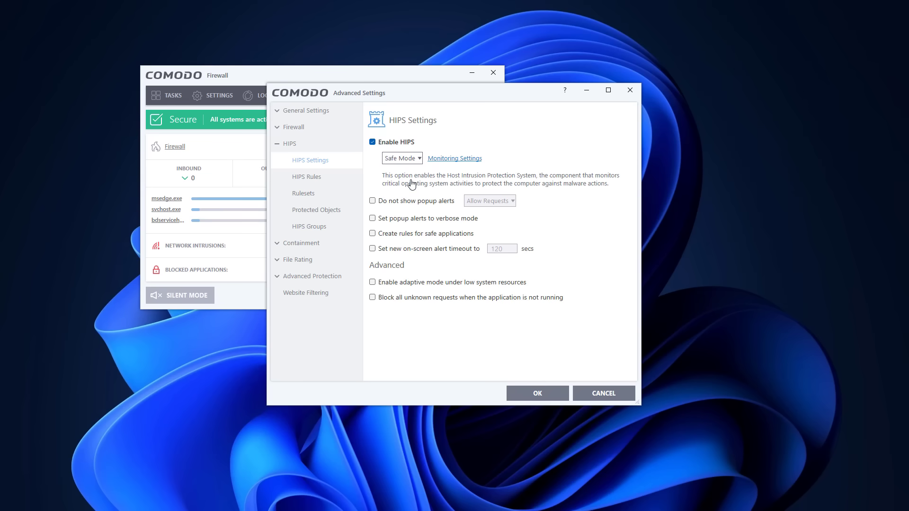
pyautogui.click(523, 391)
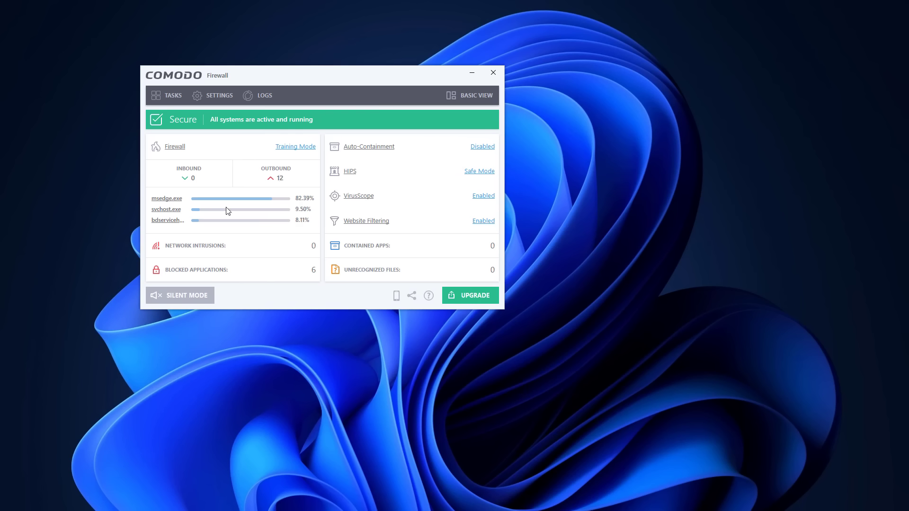
# Review the live per-process network connections list, then dismiss it
pyautogui.click(171, 210)
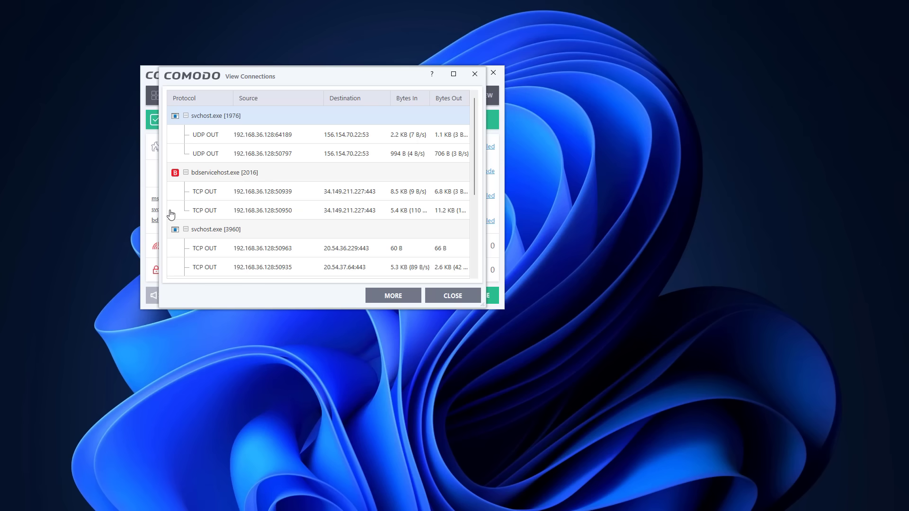
pyautogui.scroll(-3, 171, 214)
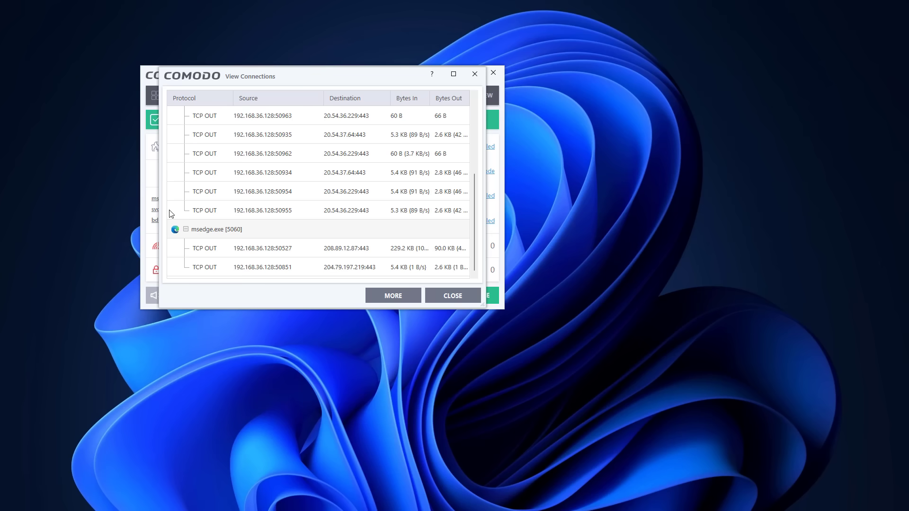
pyautogui.press('Escape')
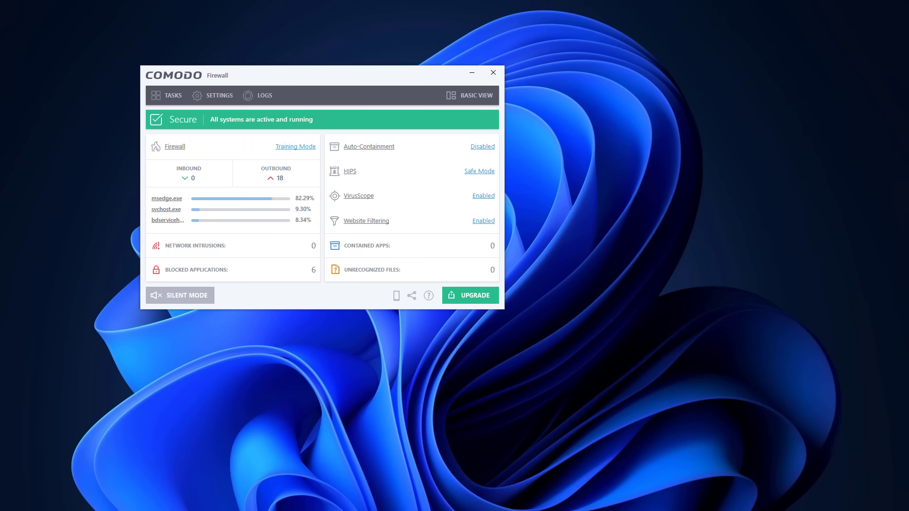
# Leave the firewall in Training Mode from the tray menu and set Auto-Containment to Enabled
pyautogui.moveTo(905, 470)
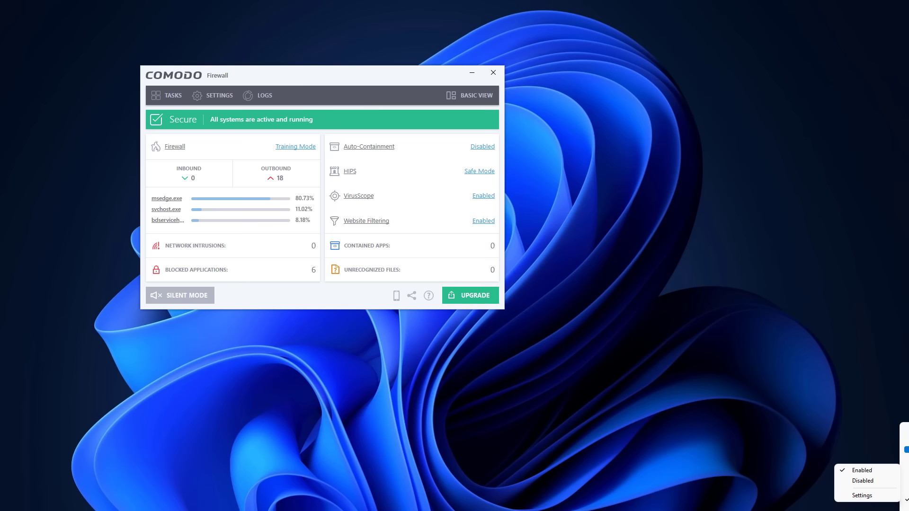
pyautogui.moveTo(905, 429)
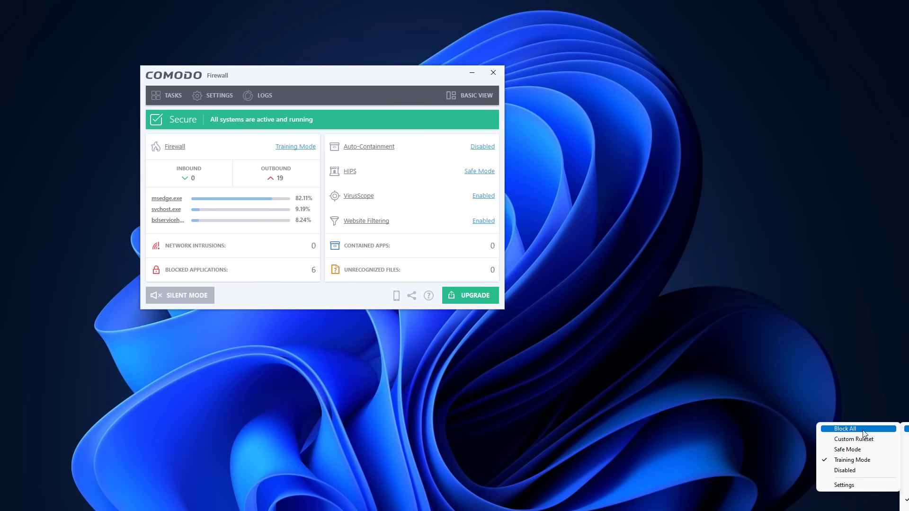
pyautogui.click(796, 367)
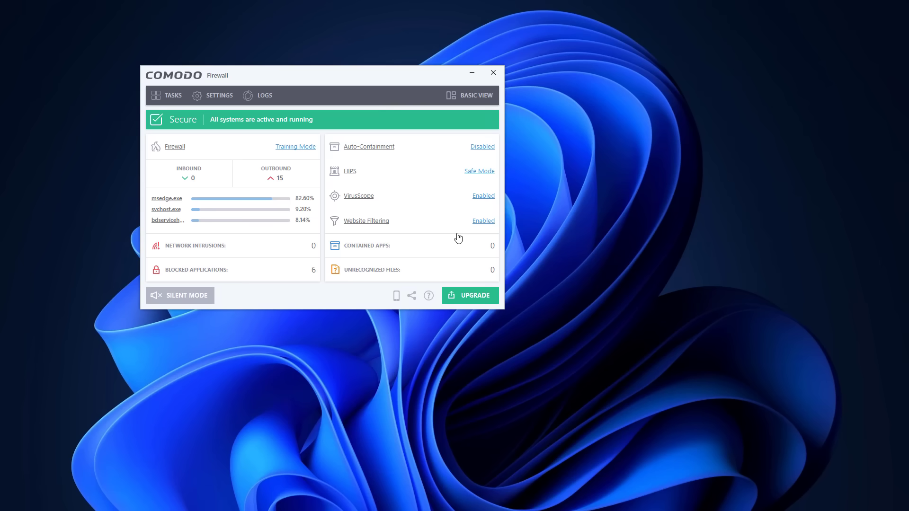
pyautogui.click(484, 147)
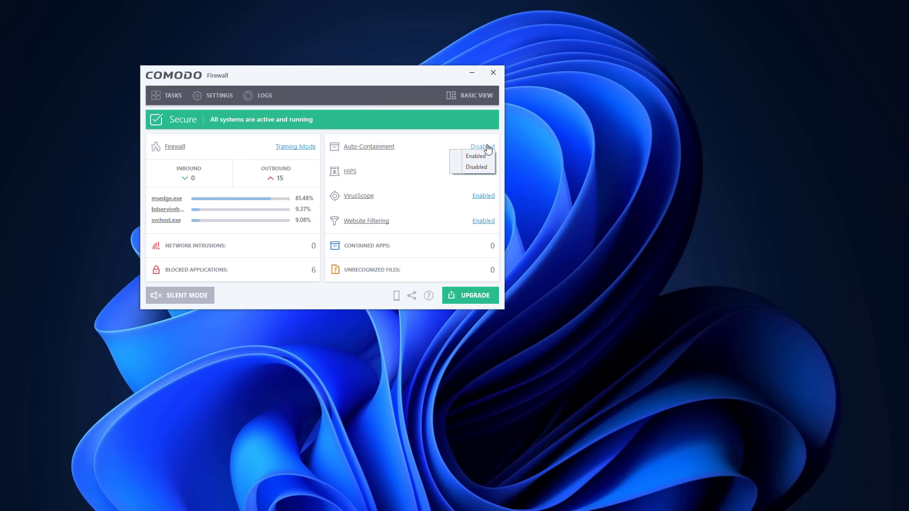
pyautogui.click(476, 156)
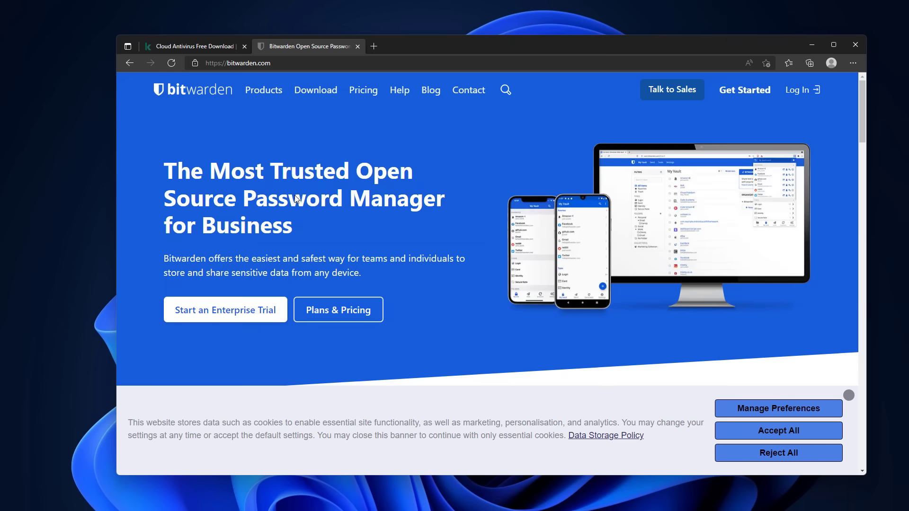
# Open the Bitwarden download page from the site's navigation bar
pyautogui.click(309, 91)
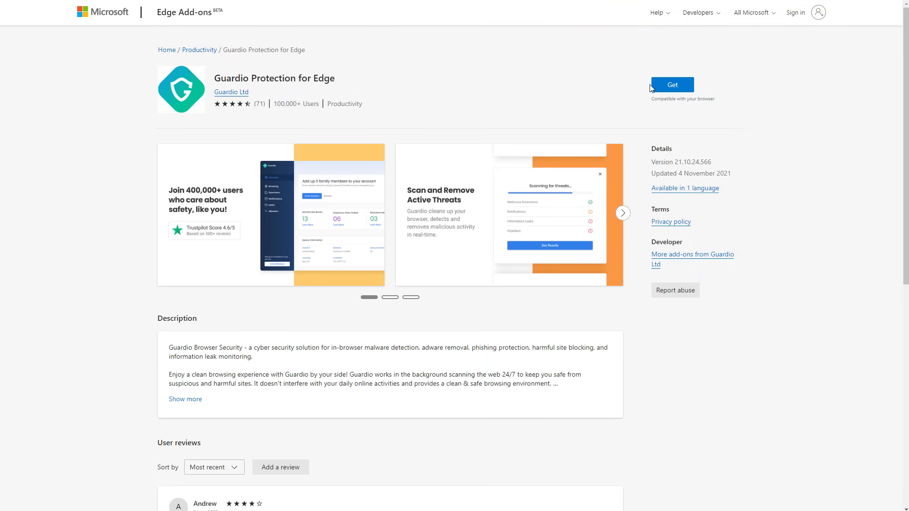
# Add Guardio Protection to Edge and create a free account with the user's first and last name
pyautogui.click(660, 88)
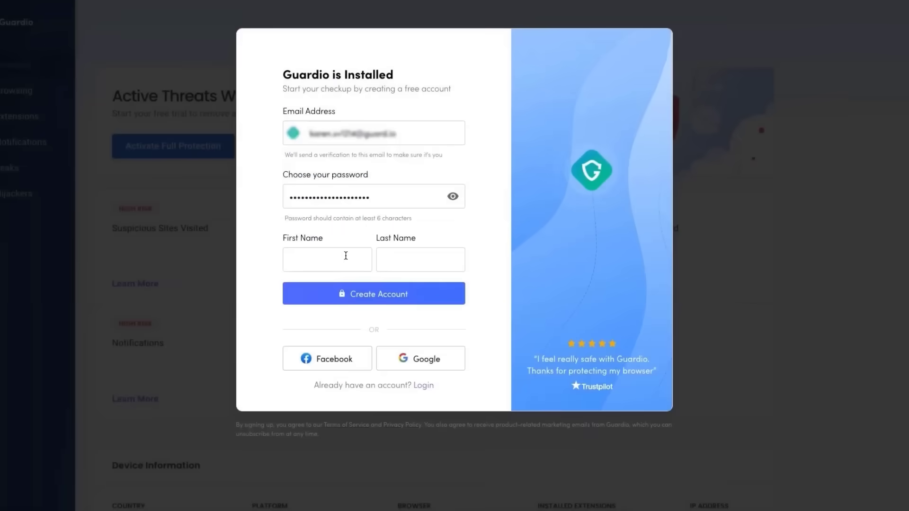
pyautogui.hotkey('ctrl', 'v')
pyautogui.click(420, 259)
pyautogui.hotkey('ctrl', 'v')
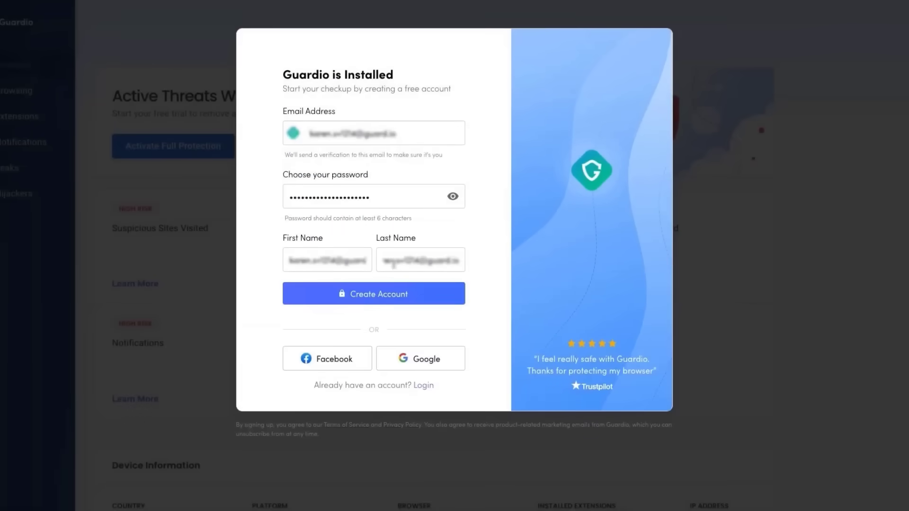
pyautogui.click(370, 299)
# Run the Guardio security checkup and continue past its threat findings for popups, sites and apps
pyautogui.click(407, 247)
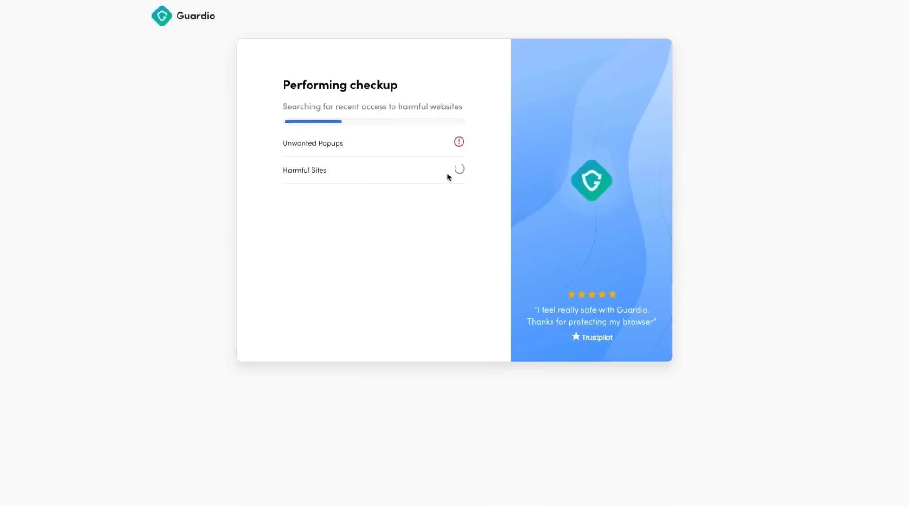
pyautogui.moveTo(461, 172)
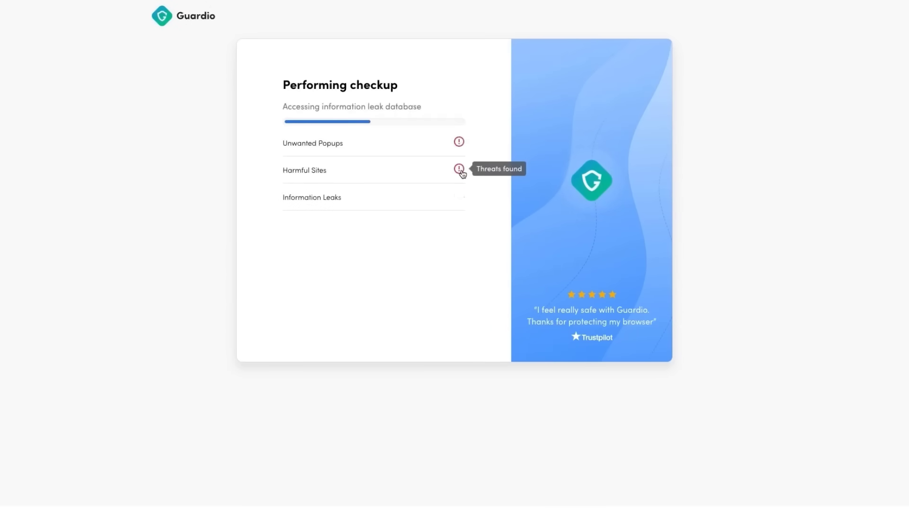
pyautogui.moveTo(462, 198)
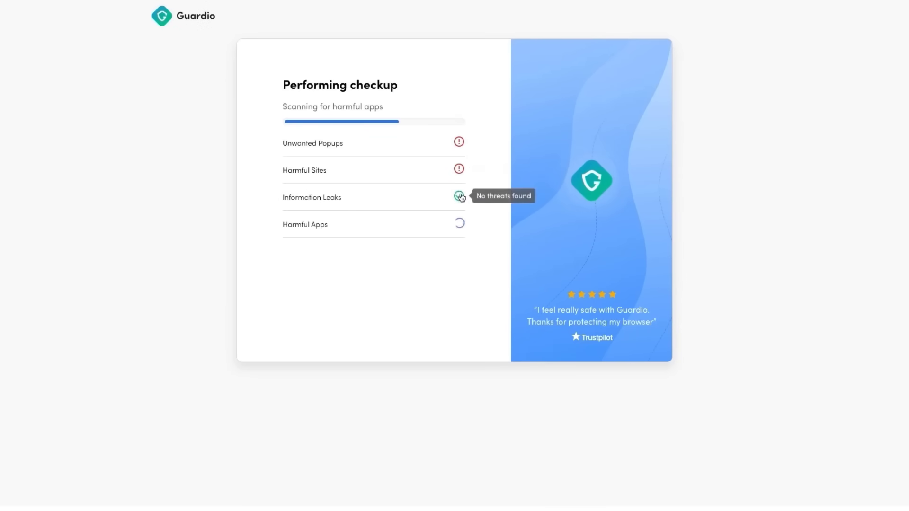
pyautogui.moveTo(462, 225)
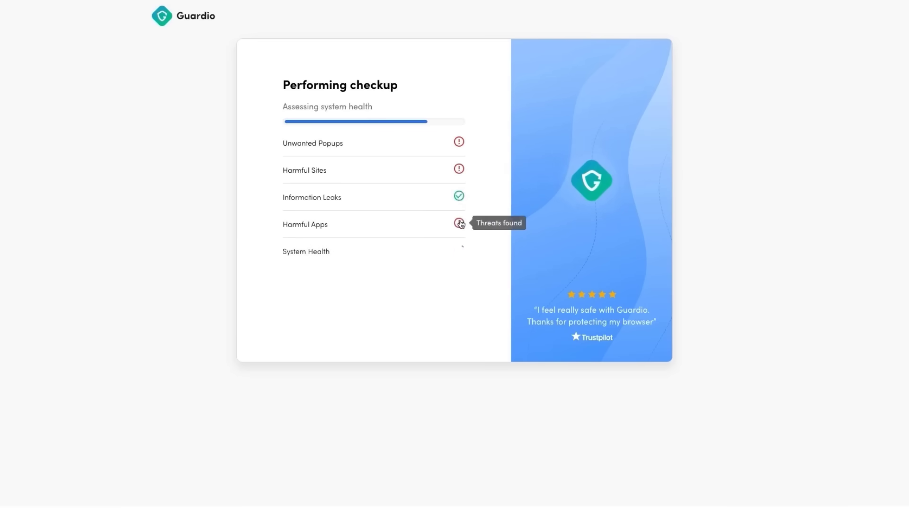
pyautogui.moveTo(461, 253)
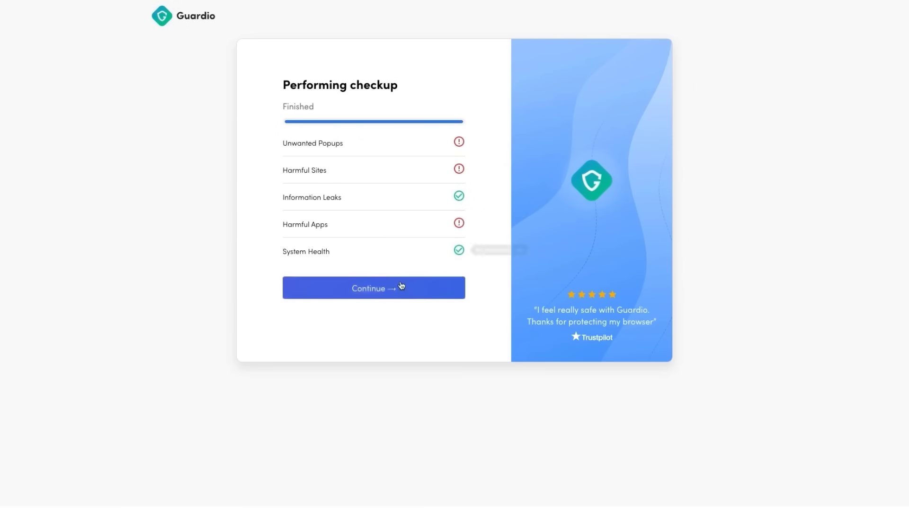
pyautogui.click(385, 291)
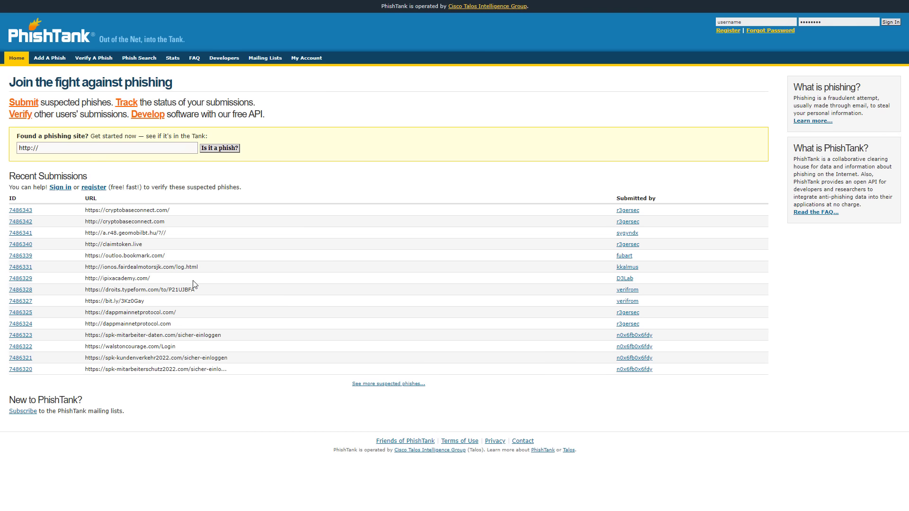
# Load submission 7486325's phishing URL, dappmainnetprotocol.com, in a new tab to test Guardio's blocking
pyautogui.tripleClick(156, 310)
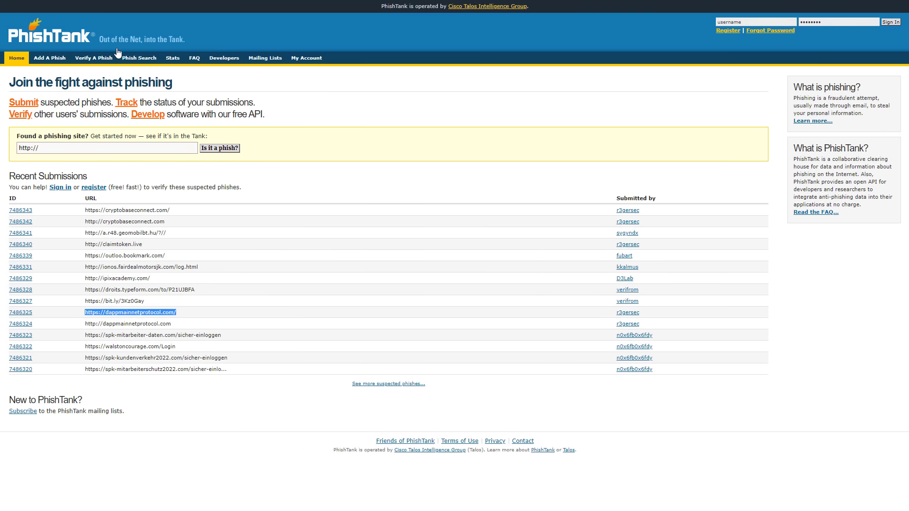
pyautogui.hotkey('ctrl', 't')
pyautogui.write('https://dappmainnetprotocol.com/')
pyautogui.press('Return')
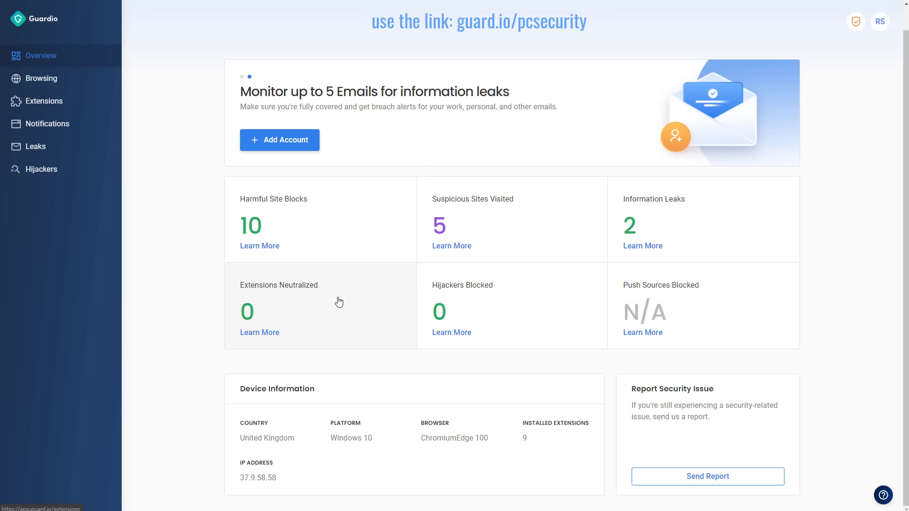
pyautogui.click(42, 78)
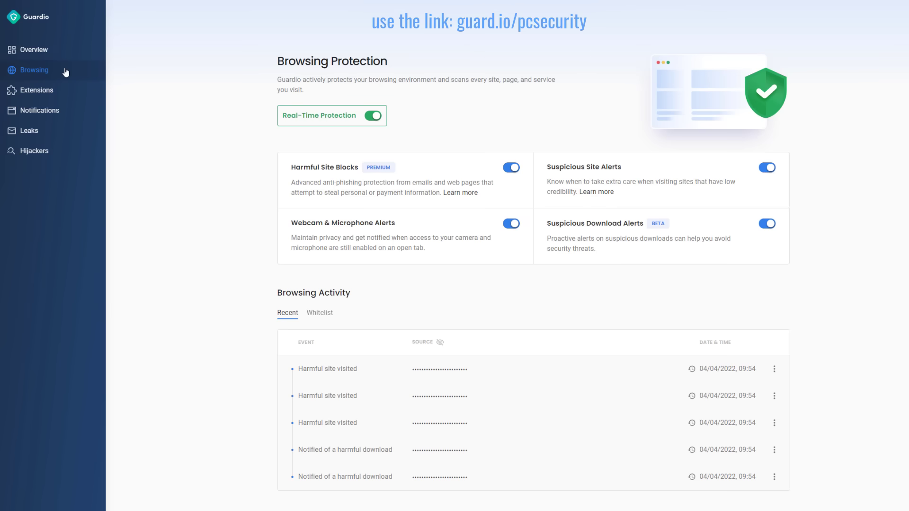
pyautogui.click(65, 150)
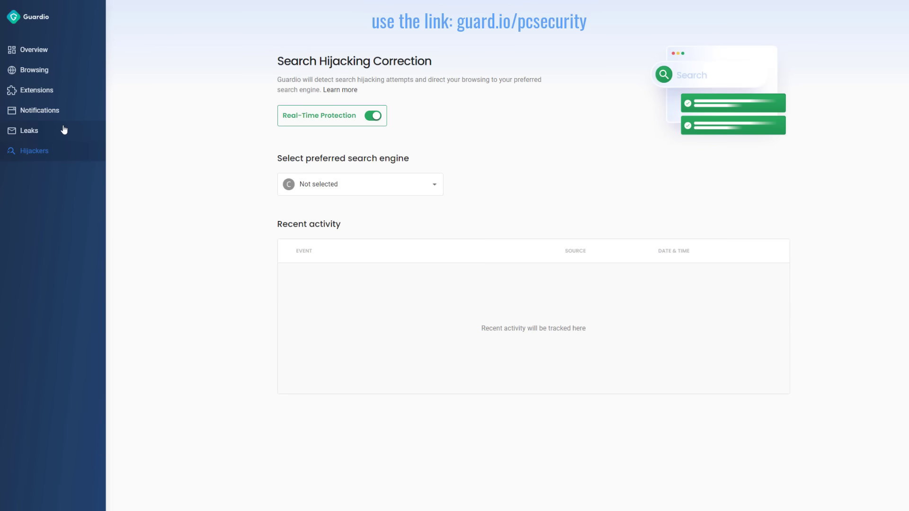
pyautogui.click(63, 116)
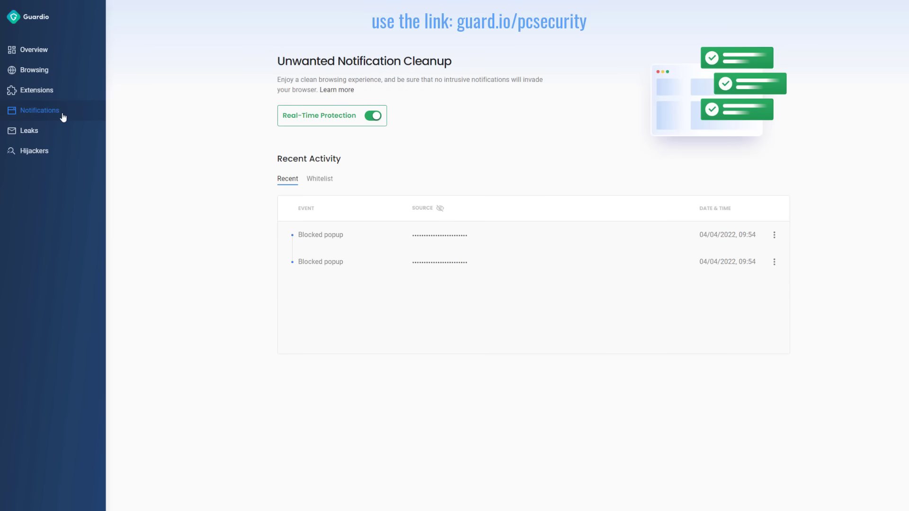